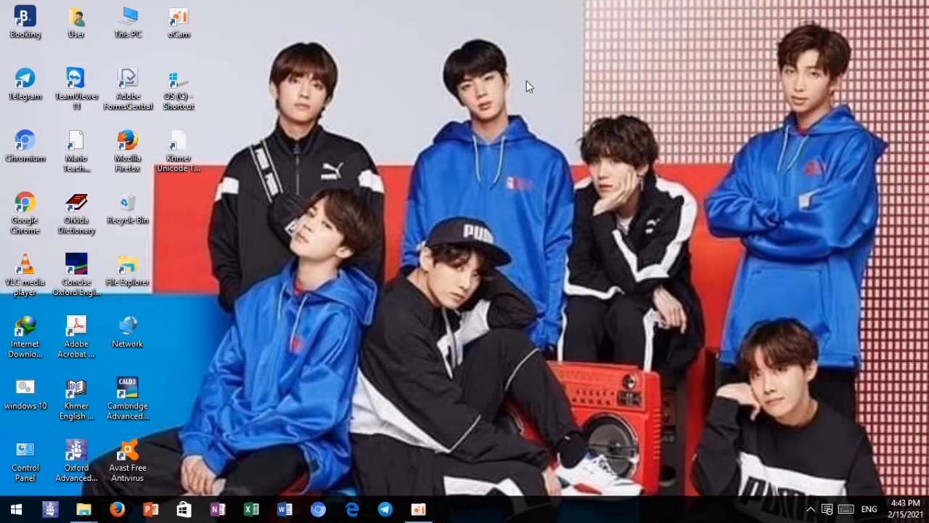
Refresh the desktop several times from its right-click menu.
{"action": "right_click", "coordinate": [506, 85]}
{"action": "left_click", "coordinate": [533, 128]}
{"action": "right_click", "coordinate": [498, 90]}
{"action": "left_click", "coordinate": [535, 128]}
{"action": "right_click", "coordinate": [498, 85]}
{"action": "left_click", "coordinate": [520, 128]}
{"action": "right_click", "coordinate": [455, 77]}
{"action": "left_click", "coordinate": [483, 121]}
{"action": "right_click", "coordinate": [460, 77]}
{"action": "left_click", "coordinate": [490, 120]}
Launch Excel, start a blank workbook and maximize its window.
{"action": "left_click", "coordinate": [252, 509]}
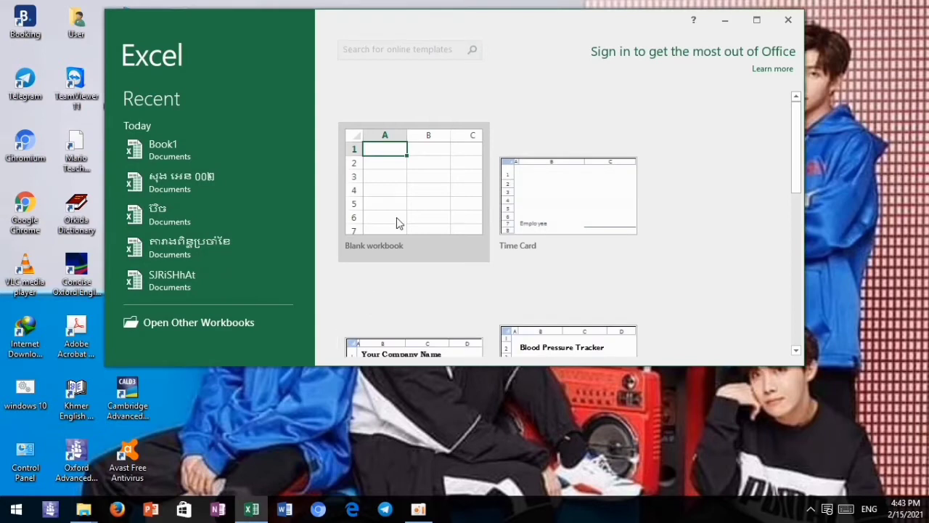
{"action": "left_click", "coordinate": [396, 205]}
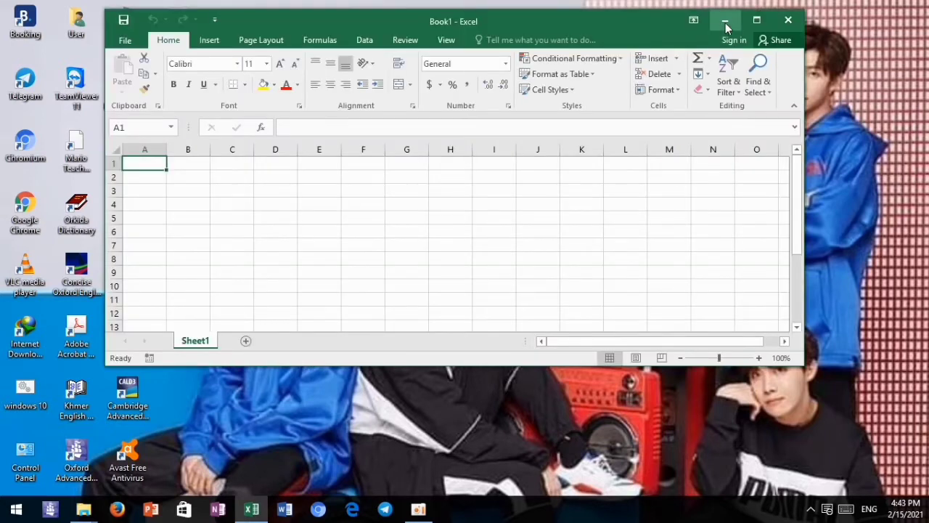
{"action": "left_click", "coordinate": [746, 18]}
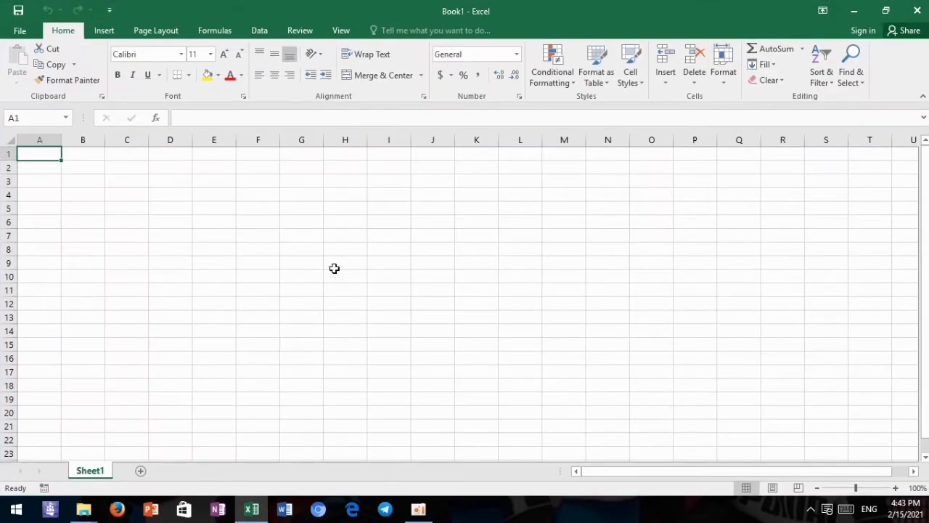
Enter 2 and 4 in A4:B4, and 1.5 and 7 in A5:B5.
{"action": "left_click", "coordinate": [48, 197]}
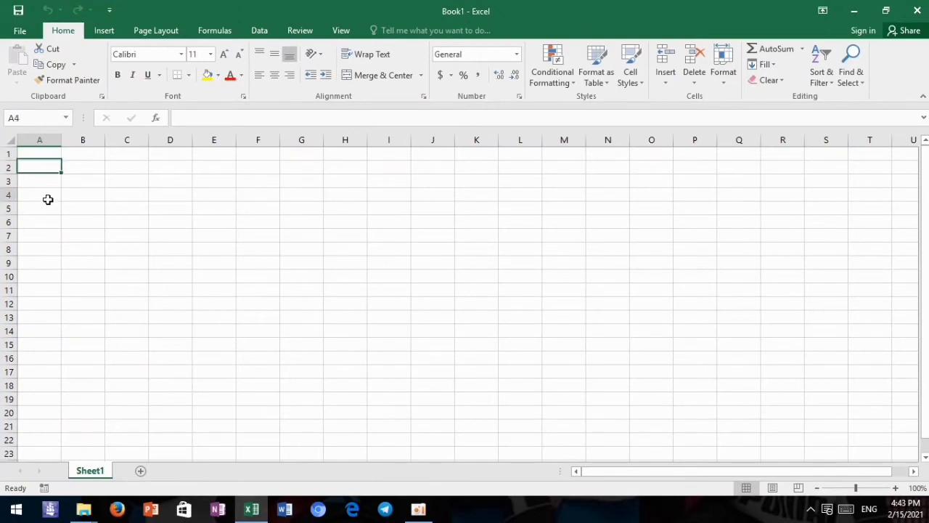
{"action": "type", "text": "2"}
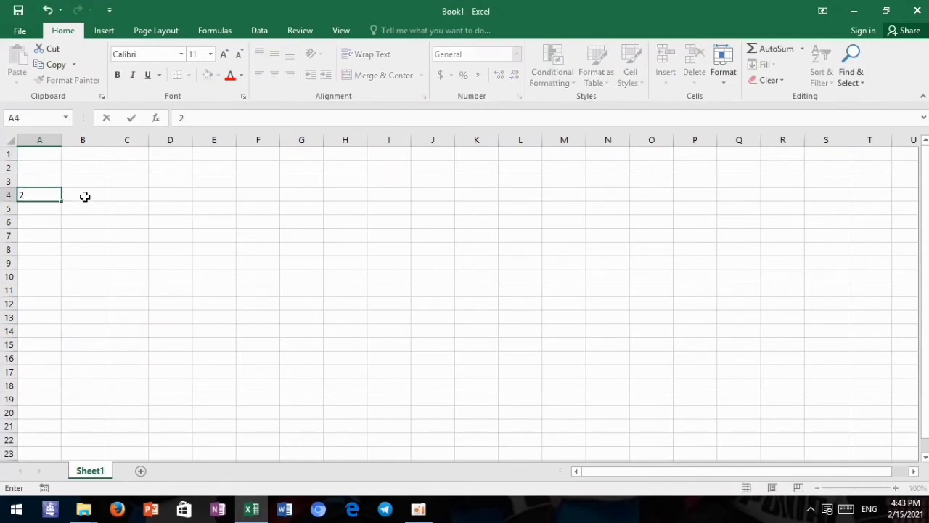
{"action": "left_click", "coordinate": [84, 196]}
{"action": "type", "text": "4"}
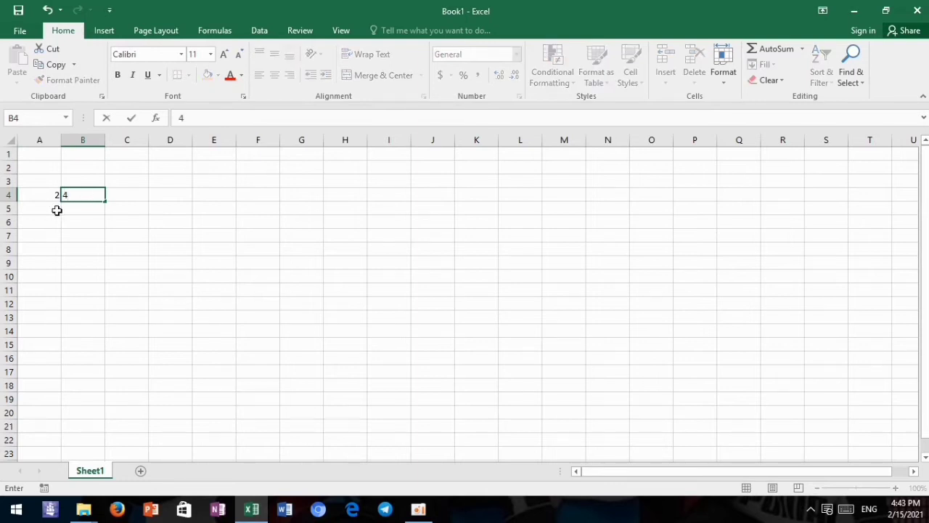
{"action": "left_click", "coordinate": [58, 210]}
{"action": "type", "text": "1"}
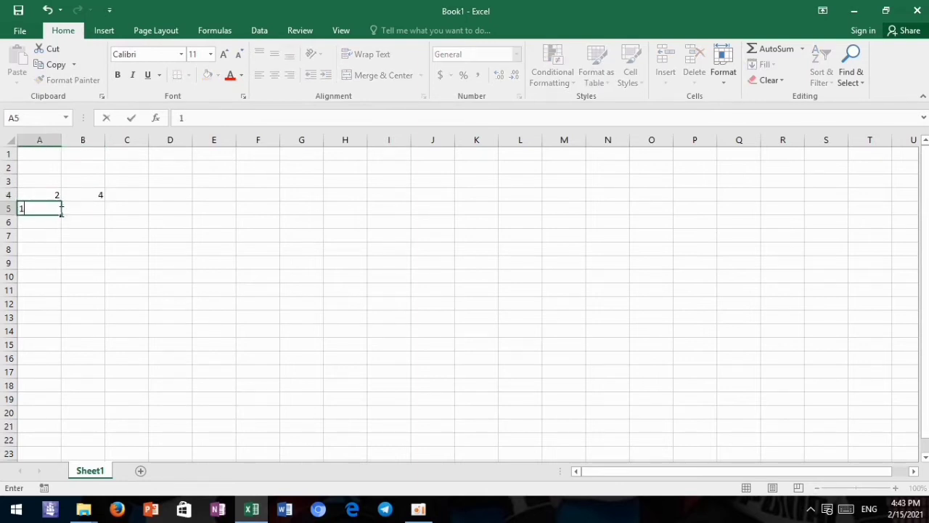
{"action": "type", "text": ".5"}
{"action": "left_click", "coordinate": [87, 210]}
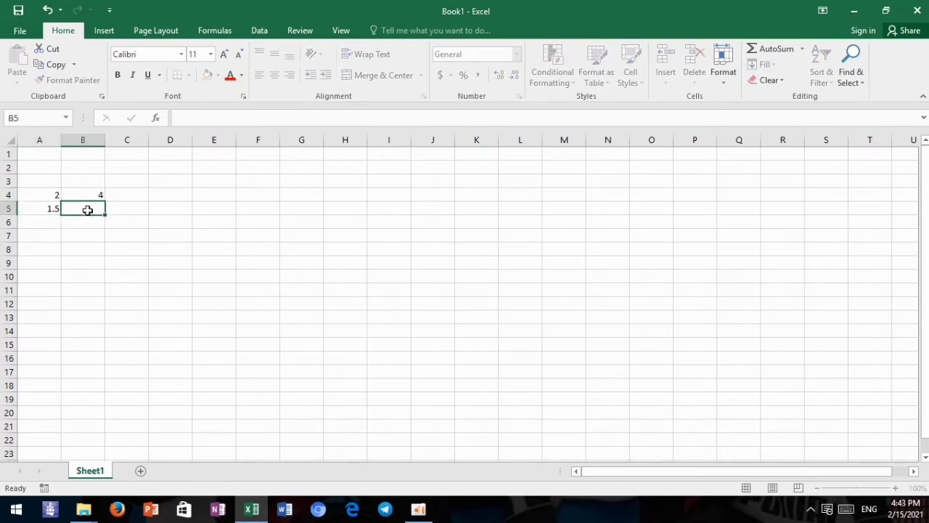
{"action": "type", "text": "7"}
Enter 3 and 10 in row 6, fixing a stray digit, then 30 and 2 in row 7.
{"action": "left_click", "coordinate": [53, 225]}
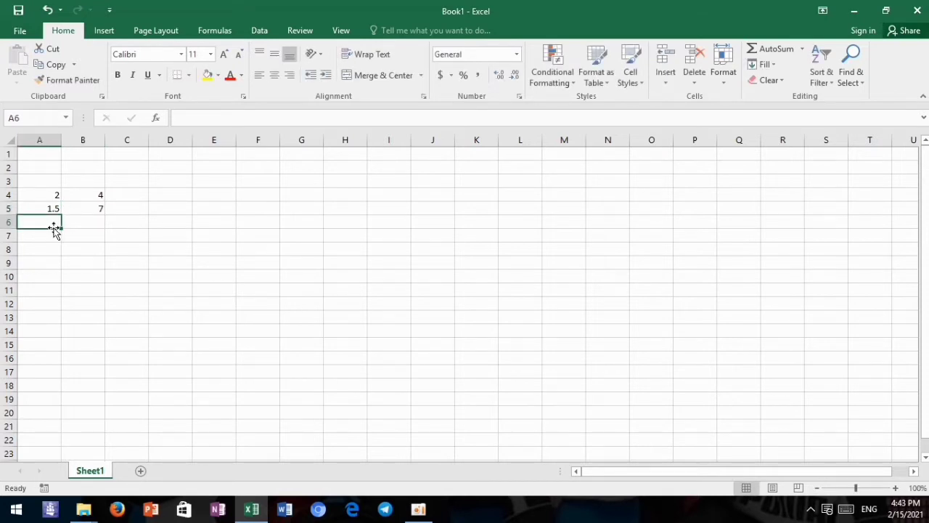
{"action": "type", "text": "3"}
{"action": "left_click", "coordinate": [84, 223]}
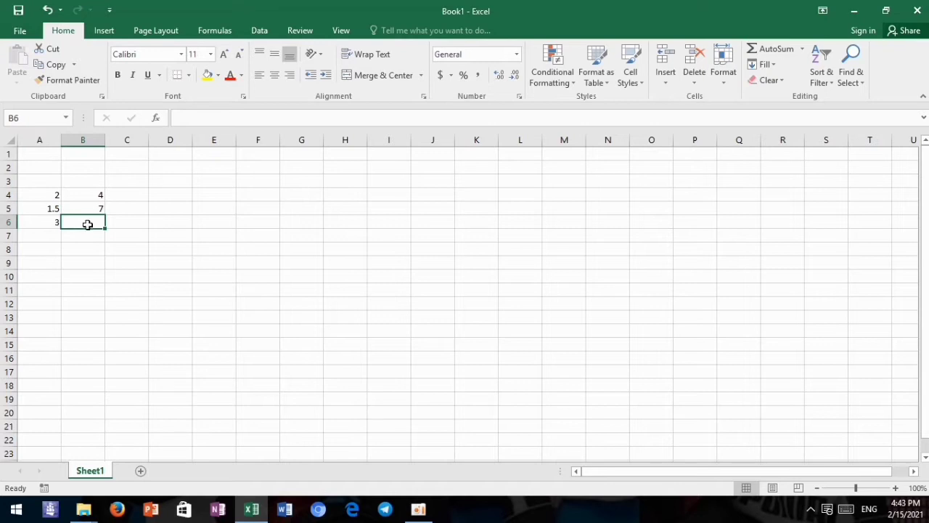
{"action": "type", "text": "109"}
{"action": "key", "text": "BackSpace"}
{"action": "key", "text": "Return"}
{"action": "left_click", "coordinate": [53, 237]}
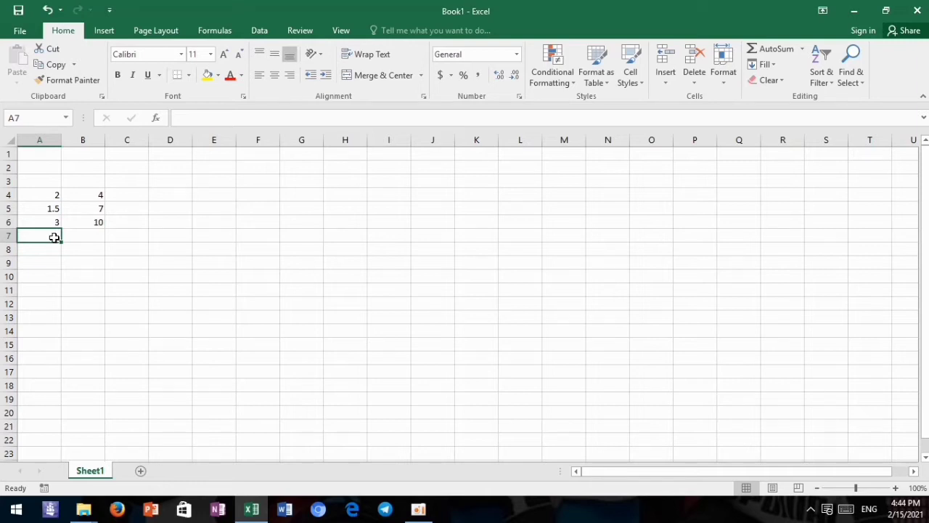
{"action": "type", "text": "30"}
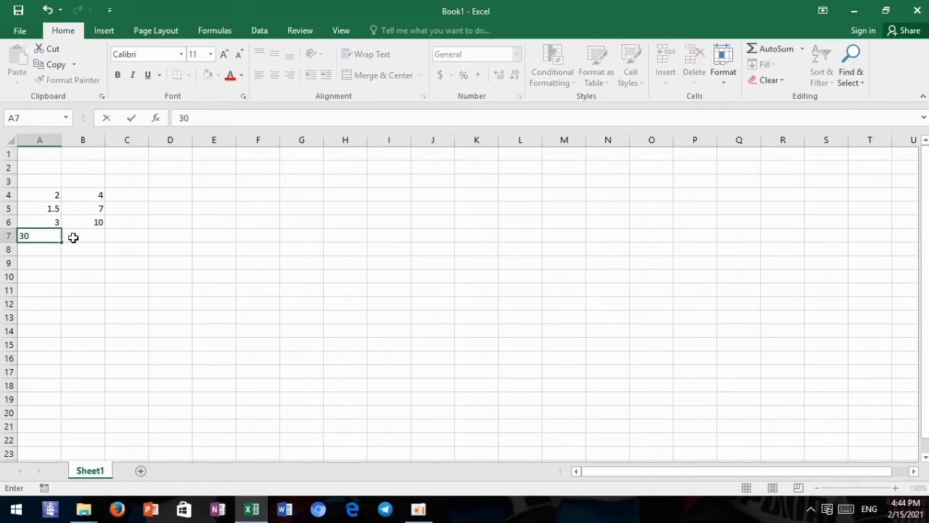
{"action": "left_click", "coordinate": [85, 236]}
{"action": "type", "text": "2"}
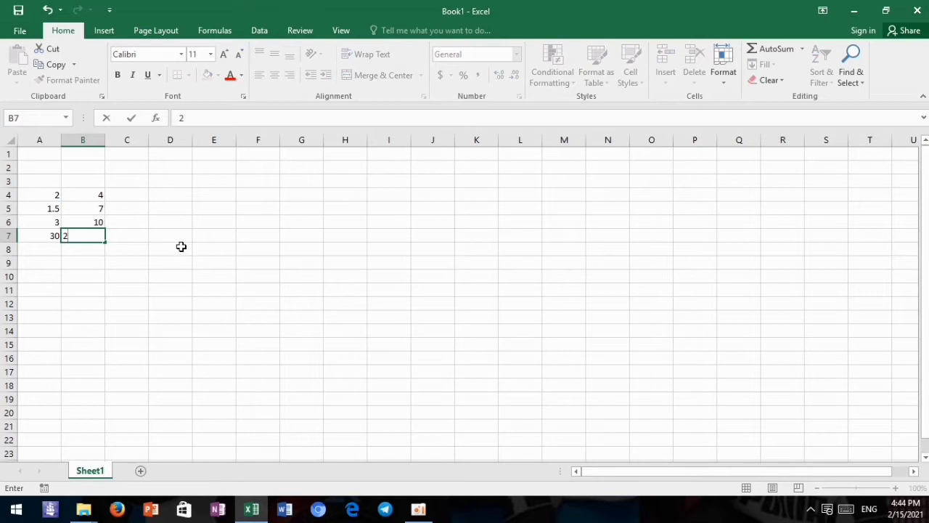
{"action": "left_click", "coordinate": [178, 248]}
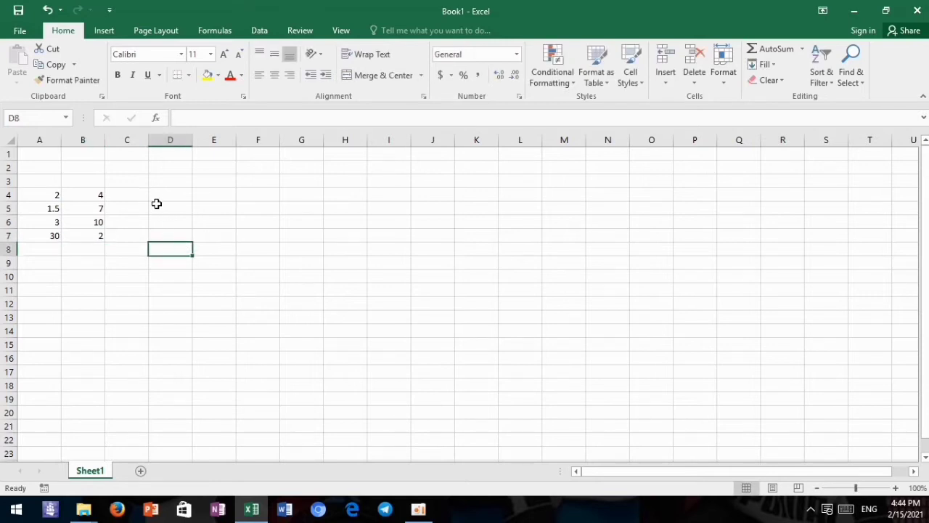
Drag column C much wider than columns A and B, with C4 selected.
{"action": "left_click_drag", "start_coordinate": [148, 139], "coordinate": [291, 139]}
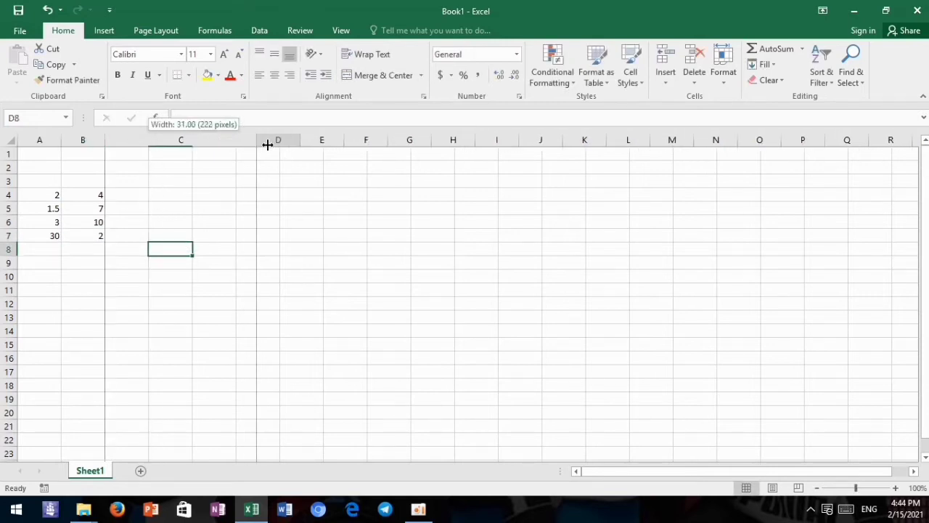
{"action": "left_click", "coordinate": [162, 196]}
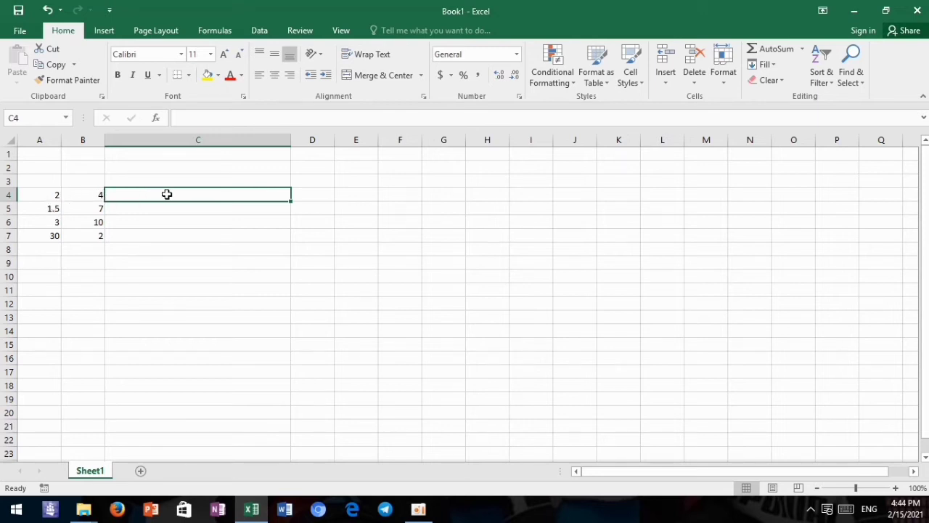
{"action": "left_click_drag", "start_coordinate": [291, 142], "coordinate": [355, 141]}
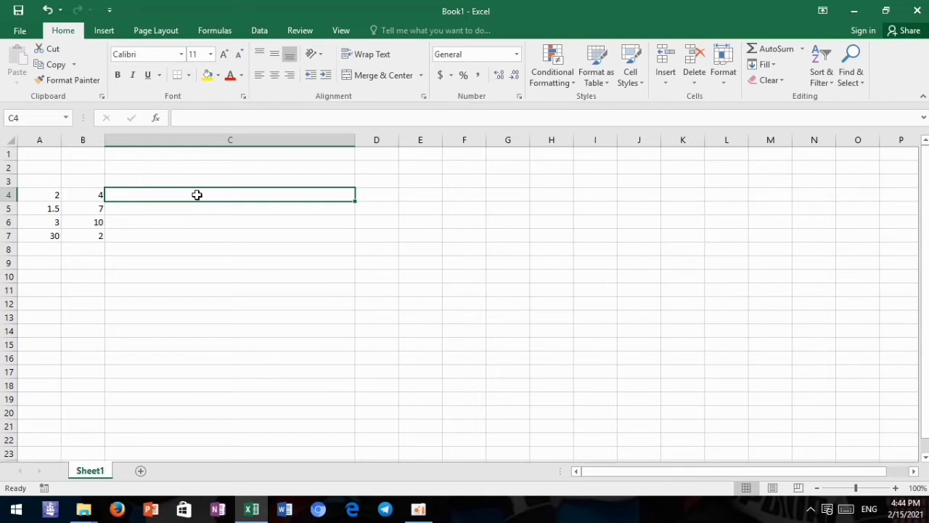
Enter =PRODUCT(A4:B4) in C4 so it returns 8.
{"action": "type", "text": "=p"}
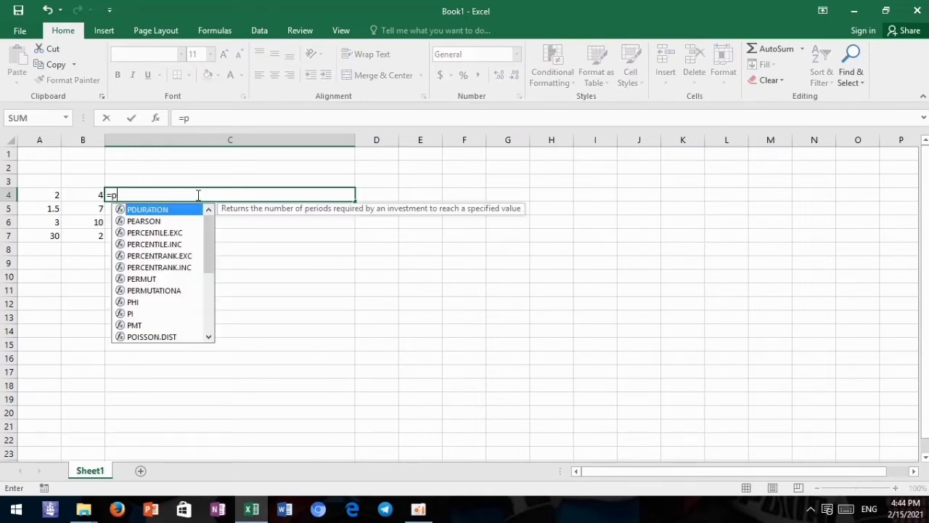
{"action": "type", "text": "ro"}
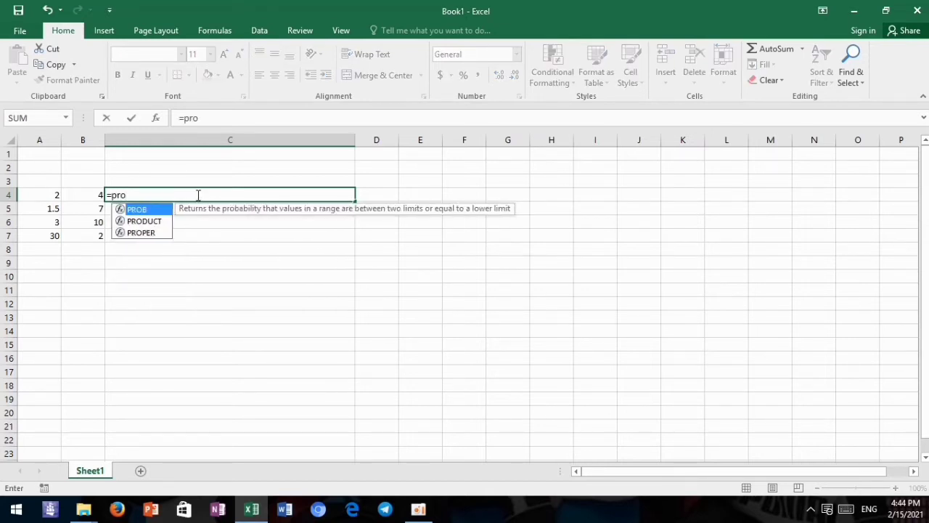
{"action": "type", "text": "duct"}
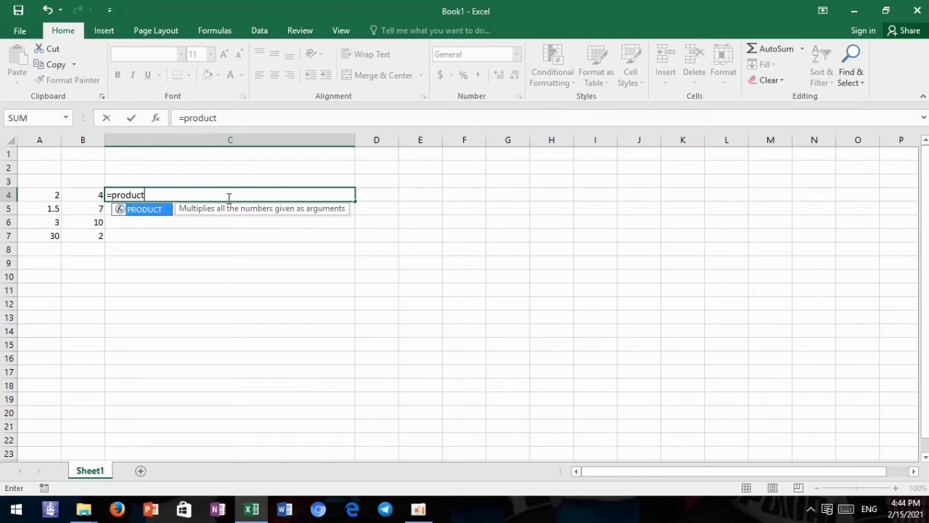
{"action": "type", "text": "("}
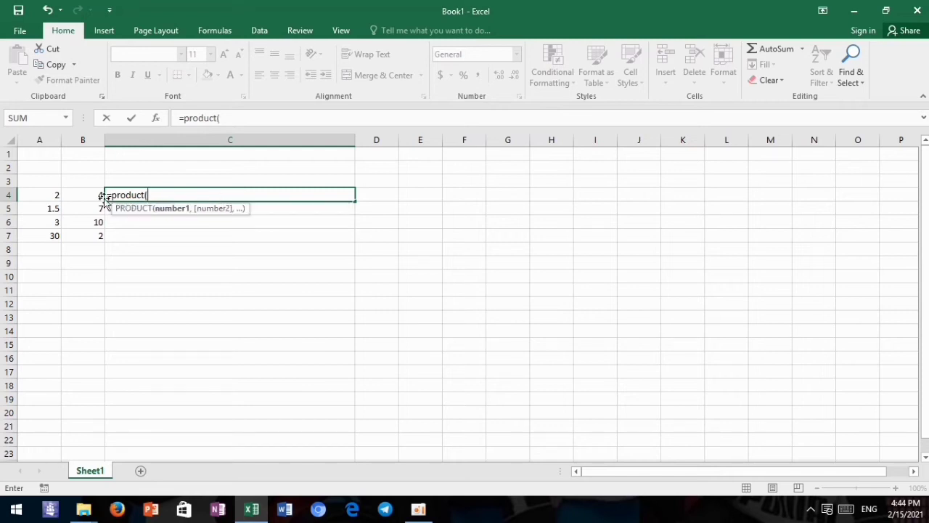
{"action": "left_click_drag", "start_coordinate": [40, 196], "coordinate": [77, 195]}
{"action": "type", "text": ")"}
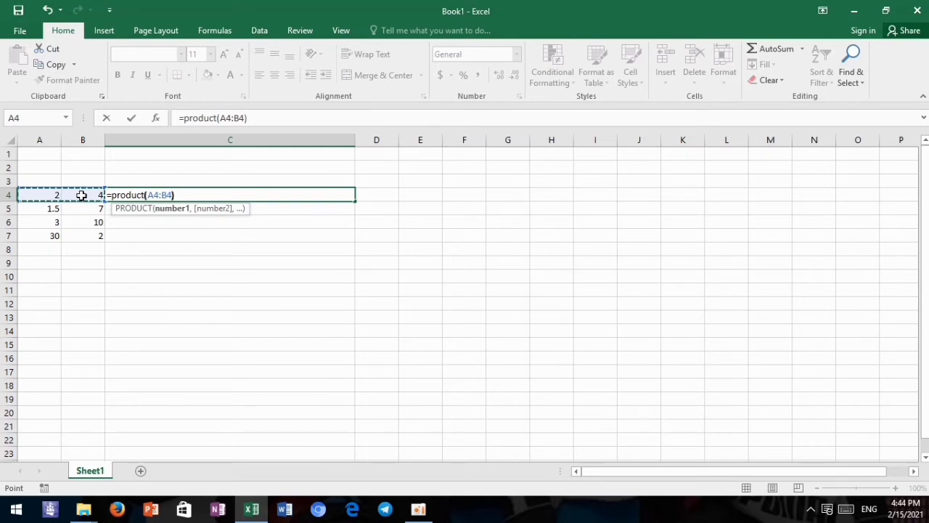
{"action": "key", "text": "Return"}
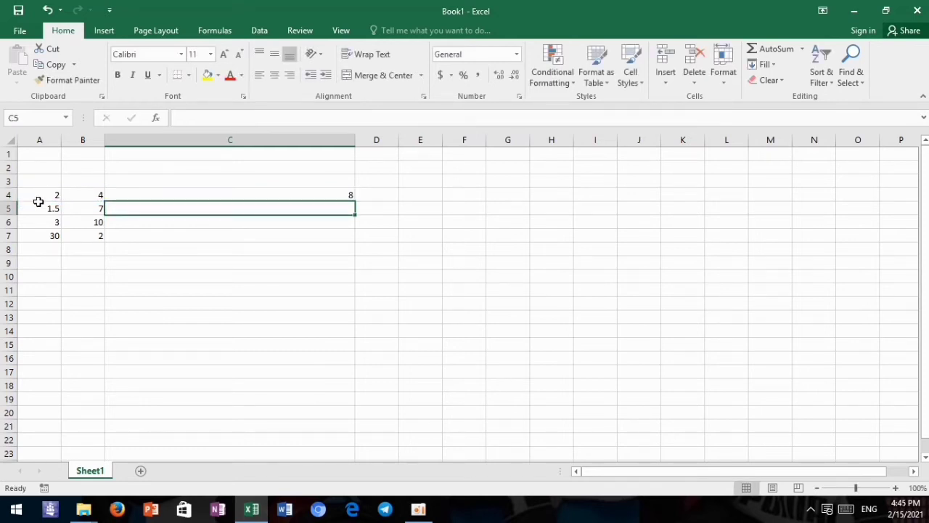
{"action": "left_click", "coordinate": [174, 190]}
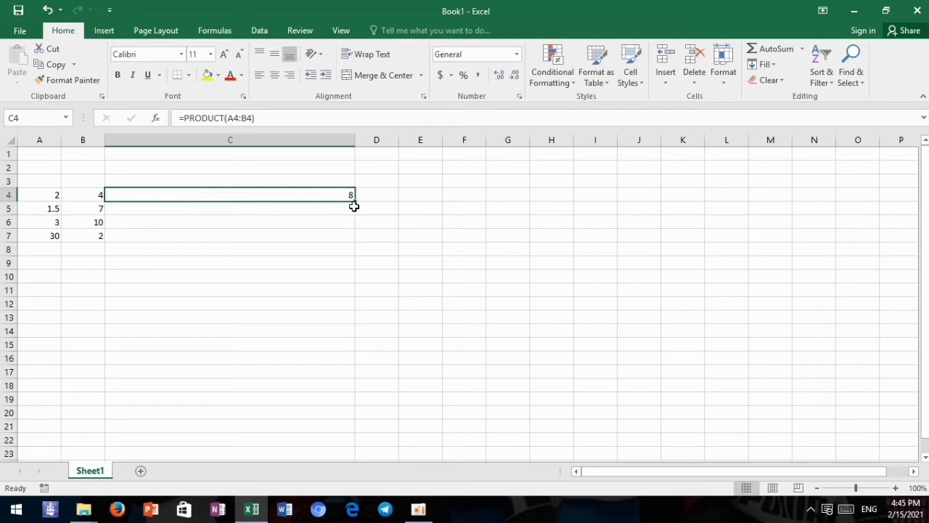
Fill C4's formula down to C7 (10.5, 30, 60) and widen column D.
{"action": "left_click_drag", "start_coordinate": [355, 202], "coordinate": [359, 239]}
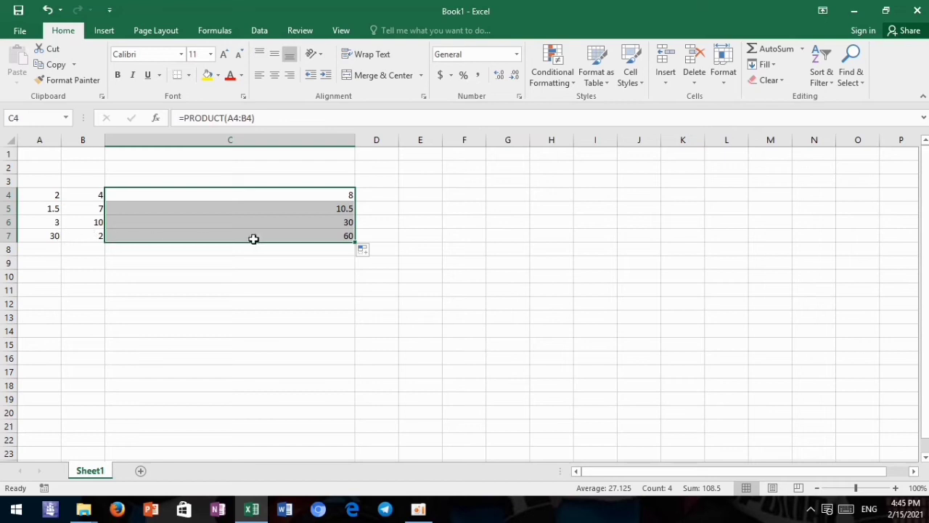
{"action": "left_click", "coordinate": [369, 218]}
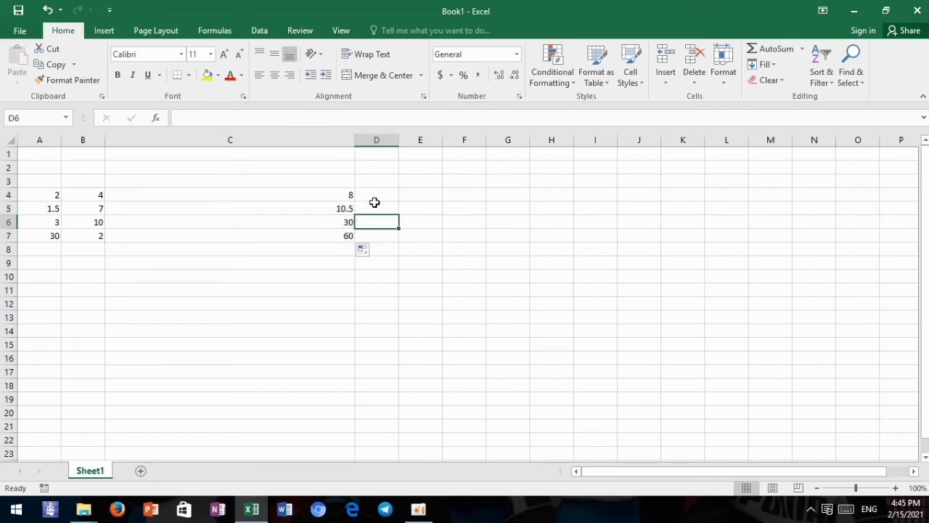
{"action": "left_click", "coordinate": [373, 203]}
{"action": "left_click_drag", "start_coordinate": [398, 139], "coordinate": [503, 140]}
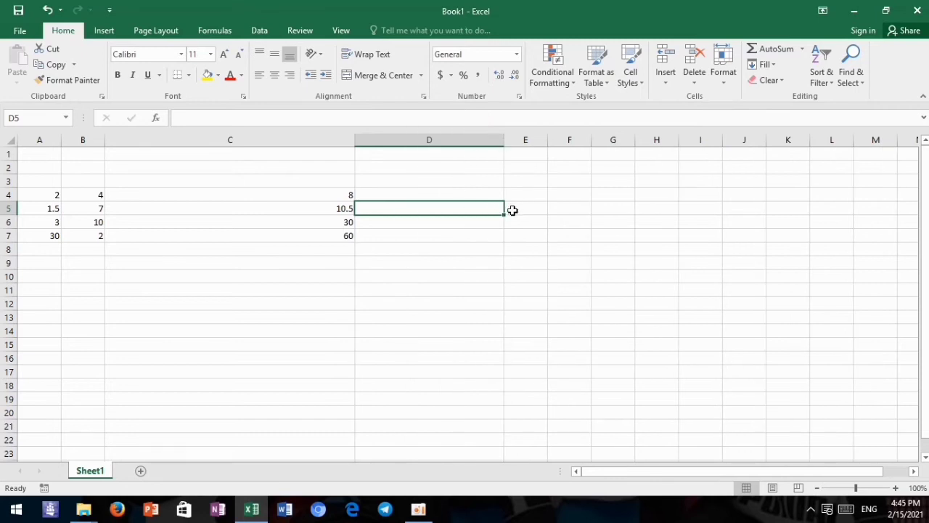
{"action": "left_click", "coordinate": [526, 207]}
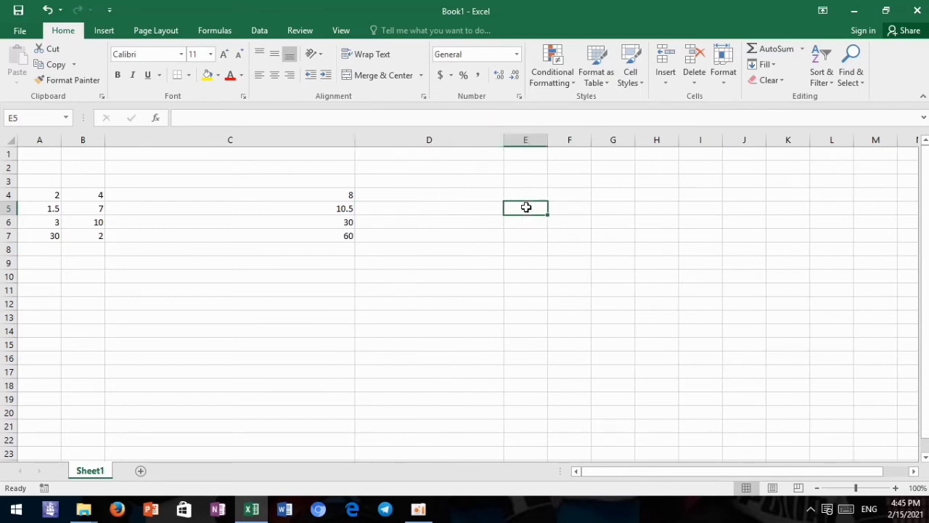
Zoom the sheet, narrow column C to fit its numbers, and frame columns A–K.
{"action": "left_click_drag", "start_coordinate": [855, 488], "coordinate": [865, 488]}
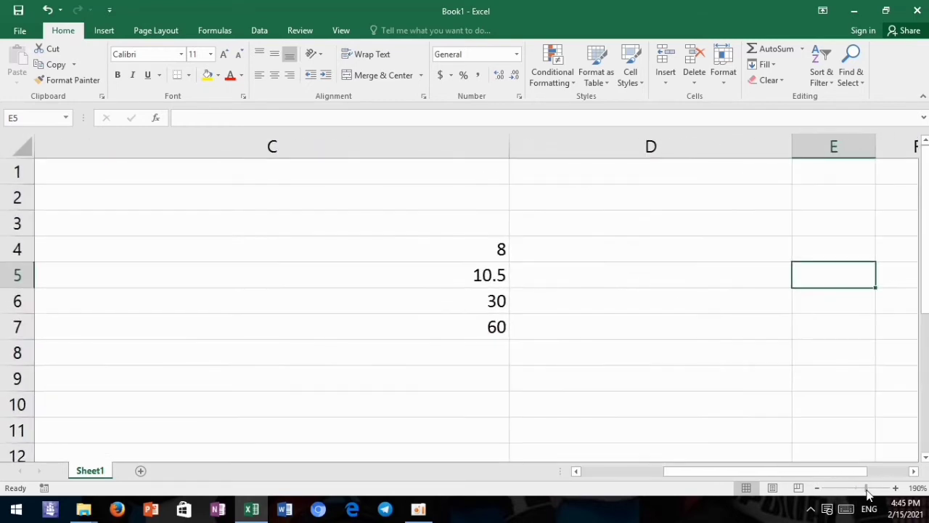
{"action": "left_click_drag", "start_coordinate": [509, 145], "coordinate": [165, 217]}
{"action": "scroll", "coordinate": [290, 229], "scroll_direction": "down", "scroll_amount": 3}
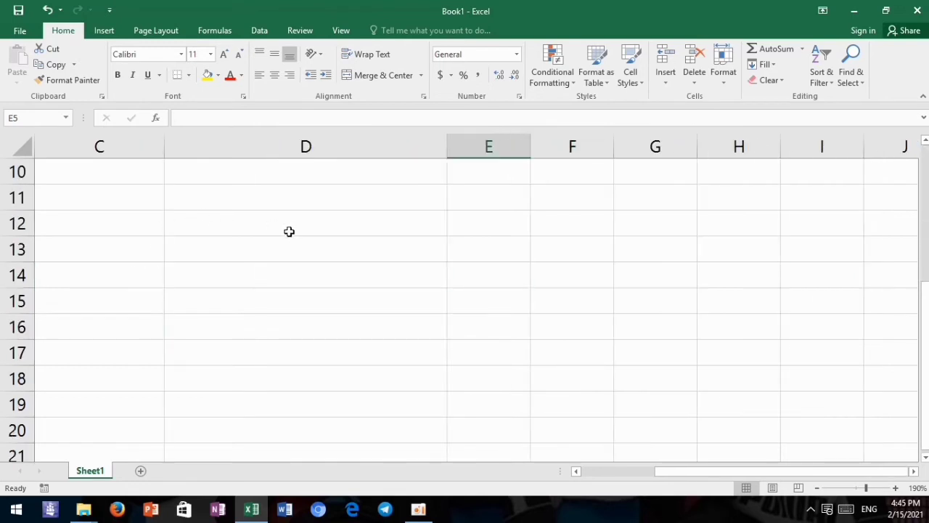
{"action": "scroll", "coordinate": [576, 384], "scroll_direction": "down", "scroll_amount": 3, "text": "ctrl"}
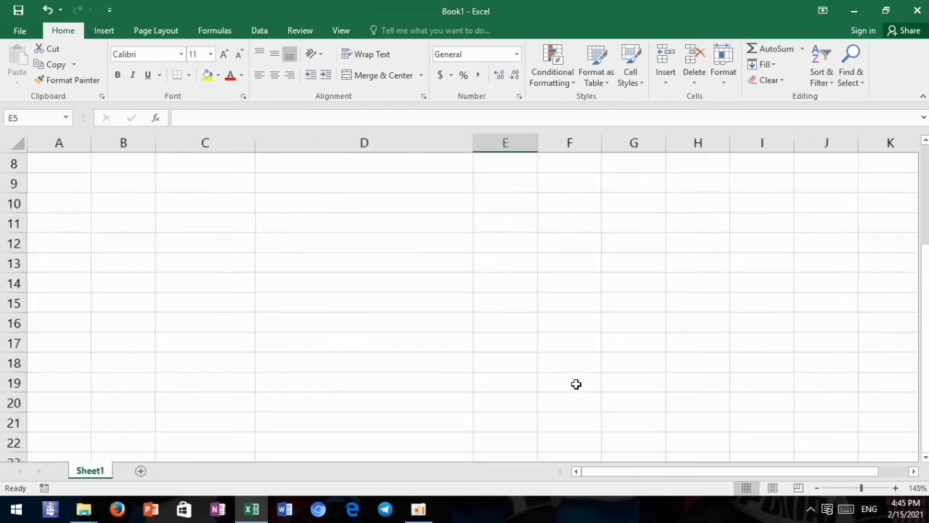
{"action": "scroll", "coordinate": [576, 378], "scroll_direction": "up", "scroll_amount": 5, "text": "ctrl"}
{"action": "scroll", "coordinate": [575, 375], "scroll_direction": "up", "scroll_amount": 2, "text": "ctrl"}
{"action": "scroll", "coordinate": [575, 376], "scroll_direction": "down", "scroll_amount": 2, "text": "ctrl"}
{"action": "scroll", "coordinate": [571, 375], "scroll_direction": "down", "scroll_amount": 4, "text": "ctrl"}
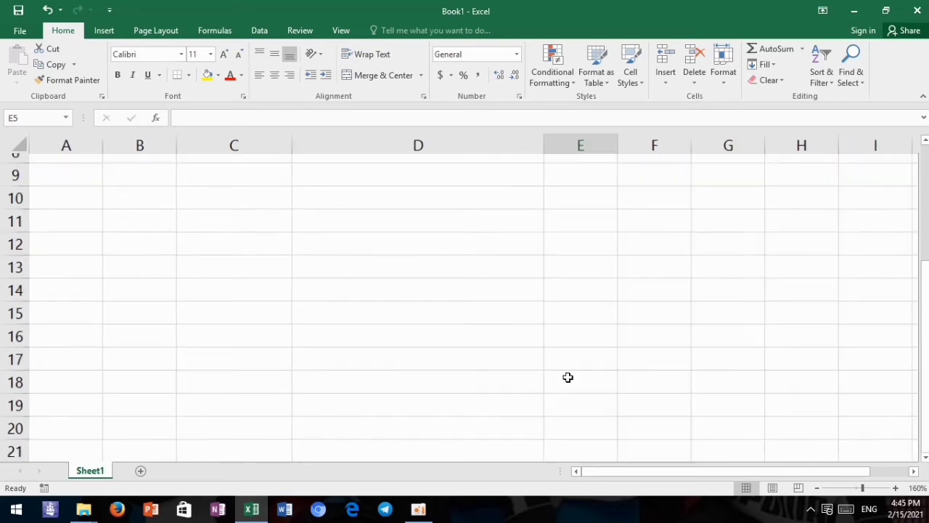
{"action": "scroll", "coordinate": [568, 376], "scroll_direction": "down", "scroll_amount": 5, "text": "ctrl"}
{"action": "scroll", "coordinate": [567, 377], "scroll_direction": "down", "scroll_amount": 4, "text": "ctrl"}
{"action": "scroll", "coordinate": [568, 376], "scroll_direction": "up", "scroll_amount": 2, "text": "ctrl"}
{"action": "scroll", "coordinate": [567, 376], "scroll_direction": "up", "scroll_amount": 3, "text": "ctrl"}
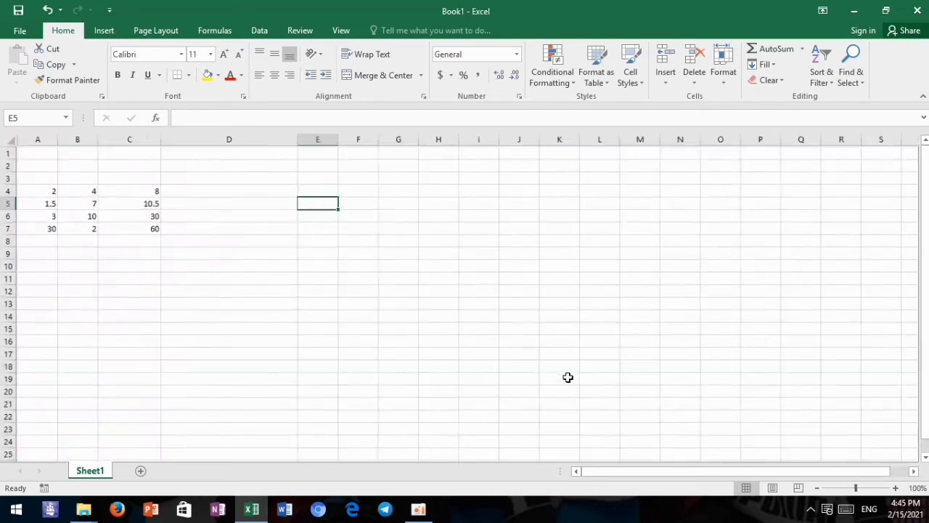
{"action": "scroll", "coordinate": [567, 377], "scroll_direction": "up", "scroll_amount": 2, "text": "ctrl"}
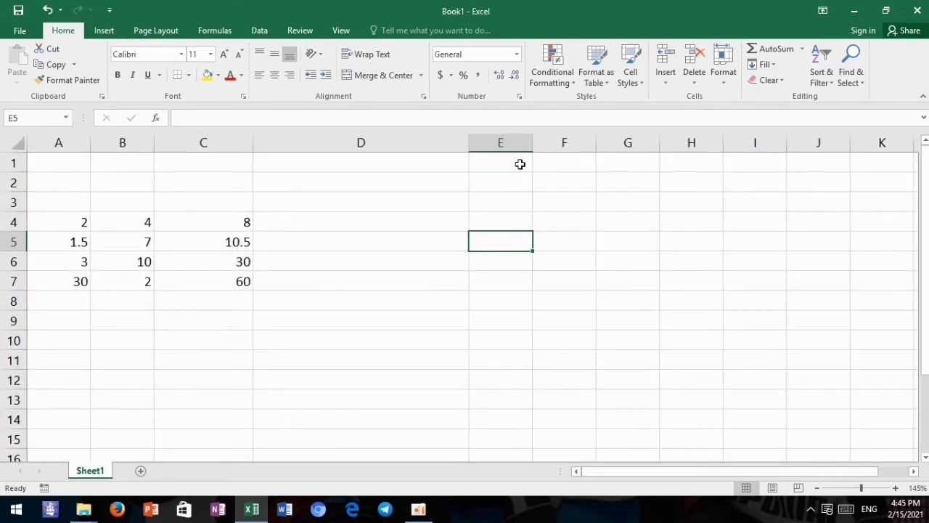
Enter 2 in each cell from E2 through I2.
{"action": "left_click", "coordinate": [496, 179]}
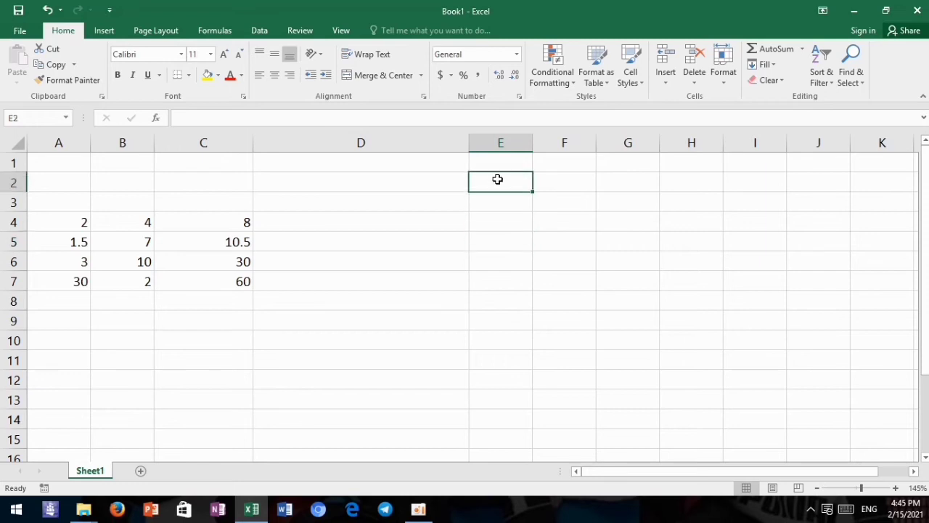
{"action": "type", "text": "2"}
{"action": "left_click", "coordinate": [558, 185]}
{"action": "type", "text": "2"}
{"action": "left_click", "coordinate": [630, 182]}
{"action": "type", "text": "2"}
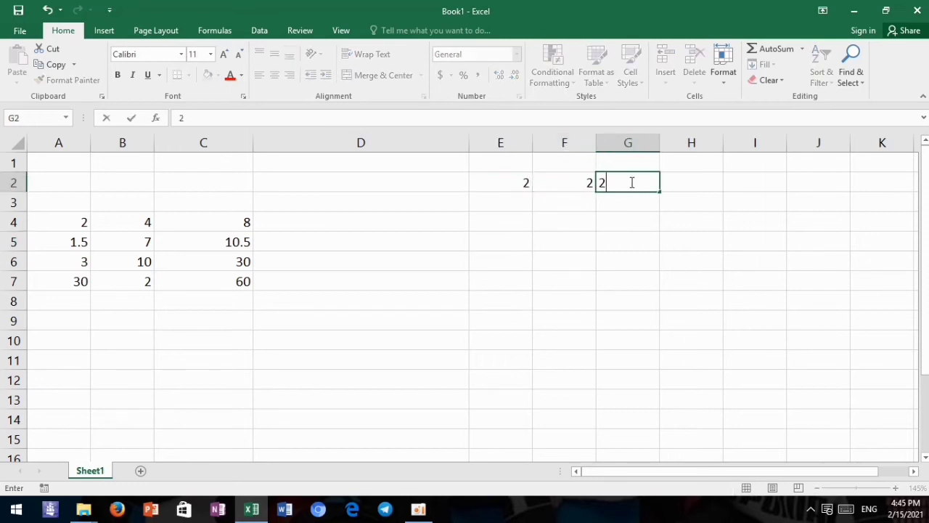
{"action": "left_click", "coordinate": [680, 183]}
{"action": "type", "text": "2"}
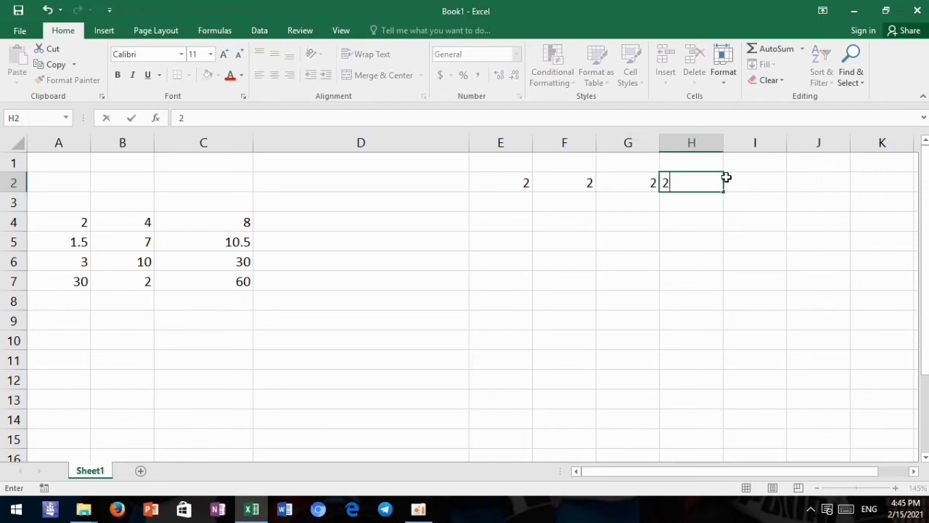
{"action": "left_click", "coordinate": [754, 181]}
{"action": "type", "text": "2"}
Enter =PRODUCT(E2:I2) in J2, returning 32.
{"action": "left_click", "coordinate": [804, 182]}
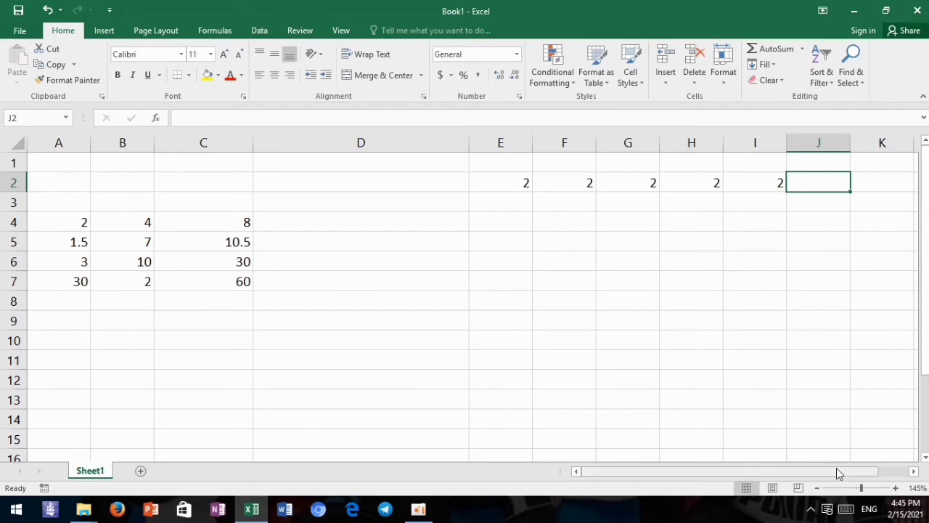
{"action": "left_click_drag", "start_coordinate": [836, 470], "coordinate": [862, 471]}
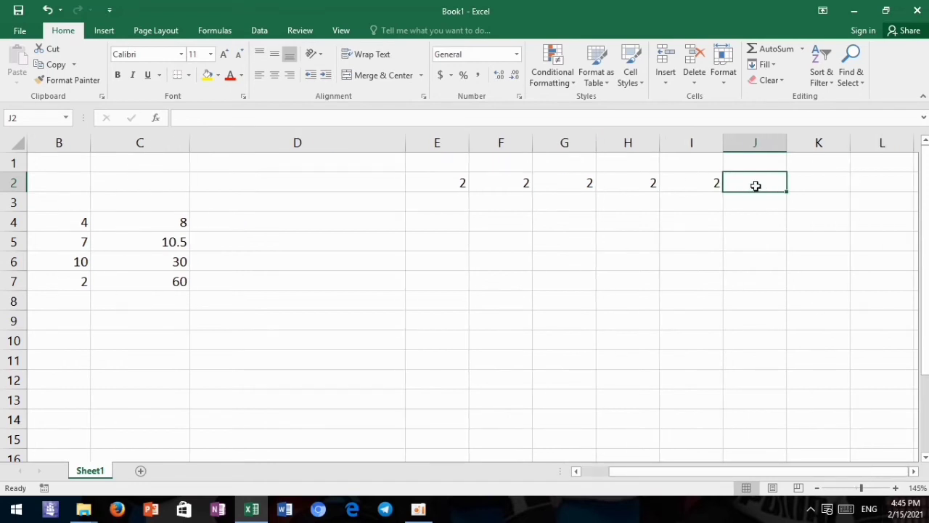
{"action": "type", "text": "=produ"}
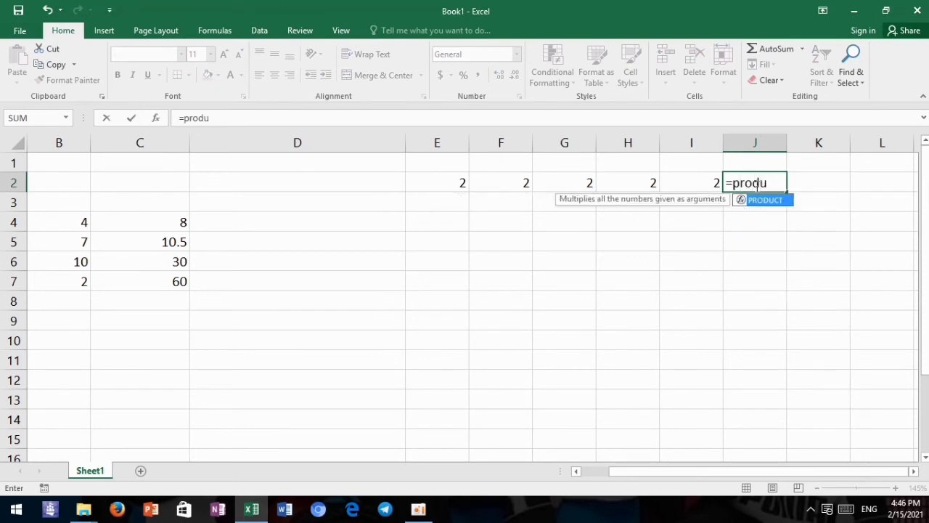
{"action": "type", "text": "ct"}
{"action": "type", "text": "("}
{"action": "left_click_drag", "start_coordinate": [440, 182], "coordinate": [696, 182]}
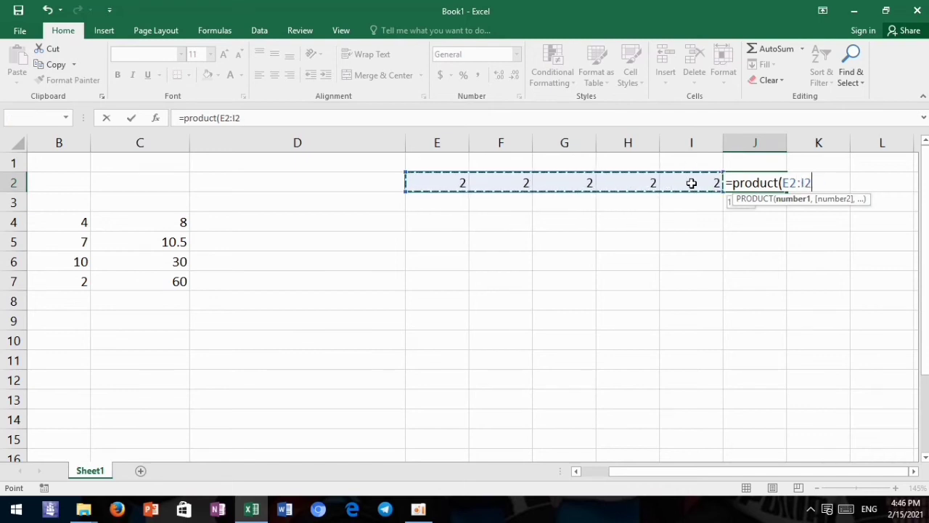
{"action": "type", "text": ")"}
{"action": "key", "text": "Return"}
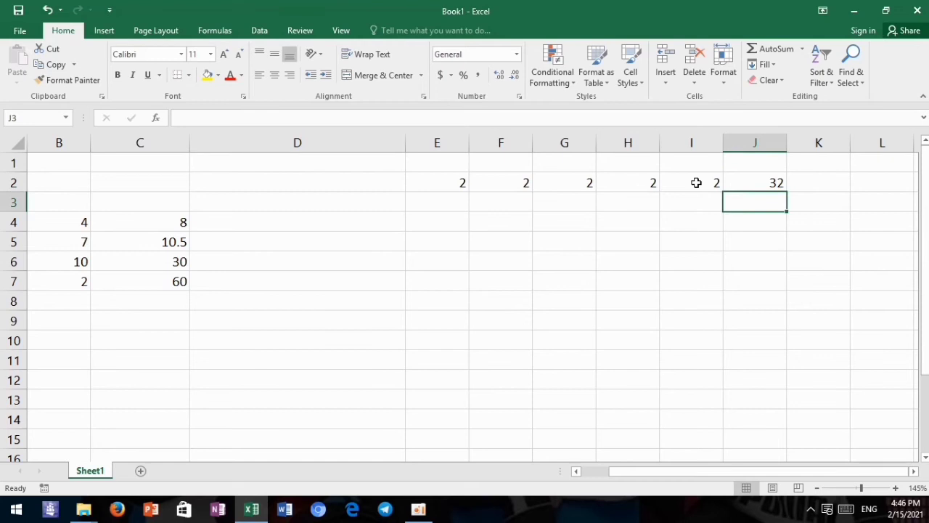
Check the 2s entered in E2 through I2.
{"action": "left_click", "coordinate": [450, 186]}
{"action": "left_click", "coordinate": [504, 182]}
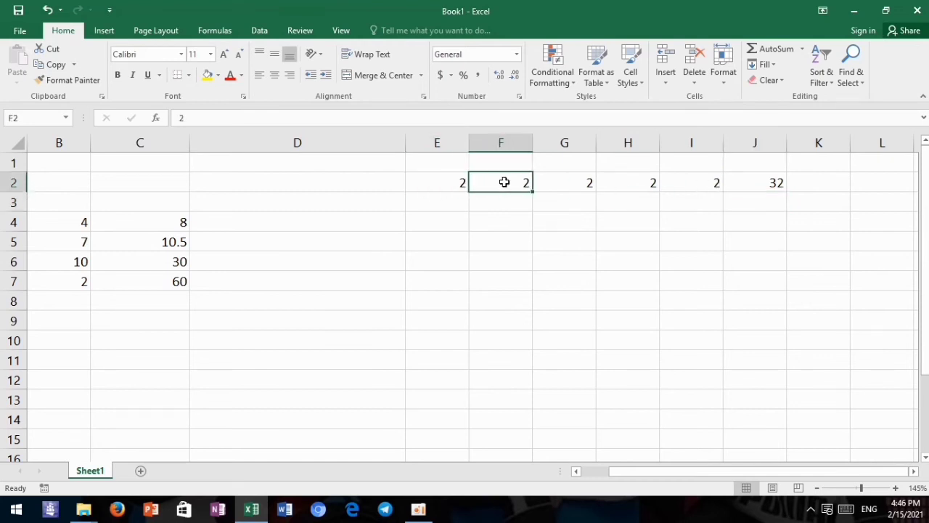
{"action": "left_click", "coordinate": [559, 182]}
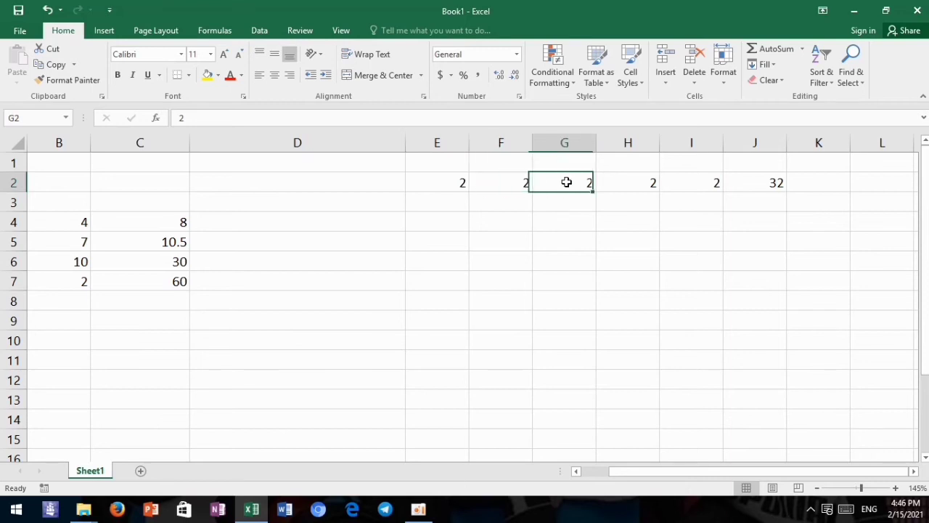
{"action": "left_click", "coordinate": [630, 183]}
{"action": "left_click", "coordinate": [697, 186]}
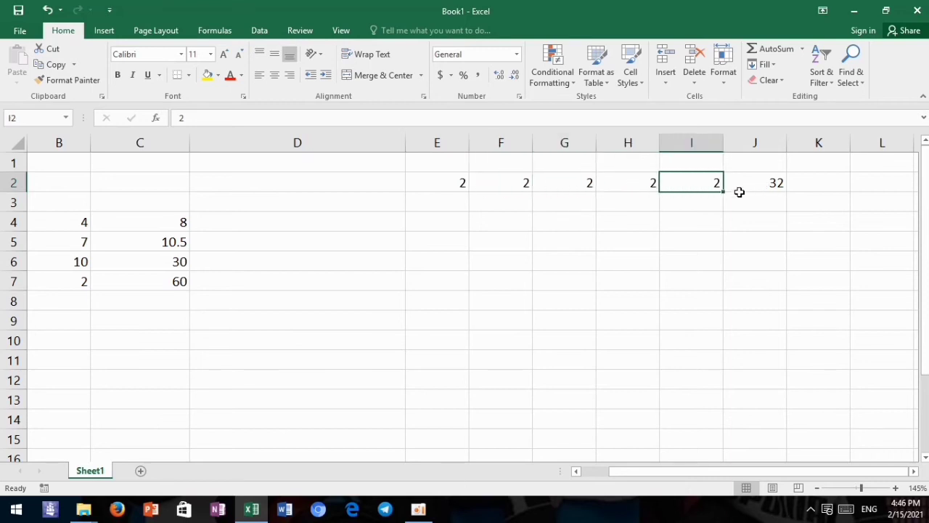
Enter 5, 10, 7, 6 and 2 across E3:I3.
{"action": "left_click", "coordinate": [457, 202]}
{"action": "type", "text": "5"}
{"action": "left_click", "coordinate": [510, 205]}
{"action": "type", "text": "10"}
{"action": "left_click", "coordinate": [559, 206]}
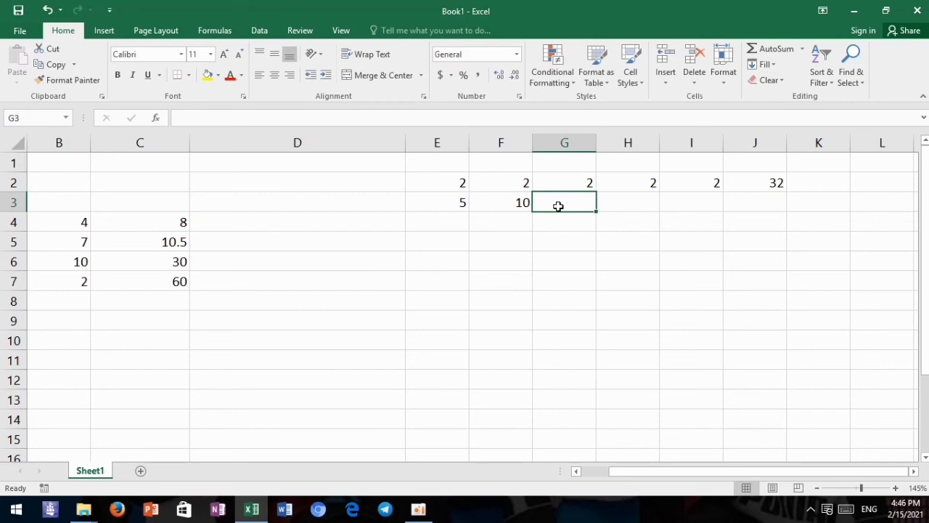
{"action": "type", "text": "7"}
{"action": "left_click", "coordinate": [614, 205]}
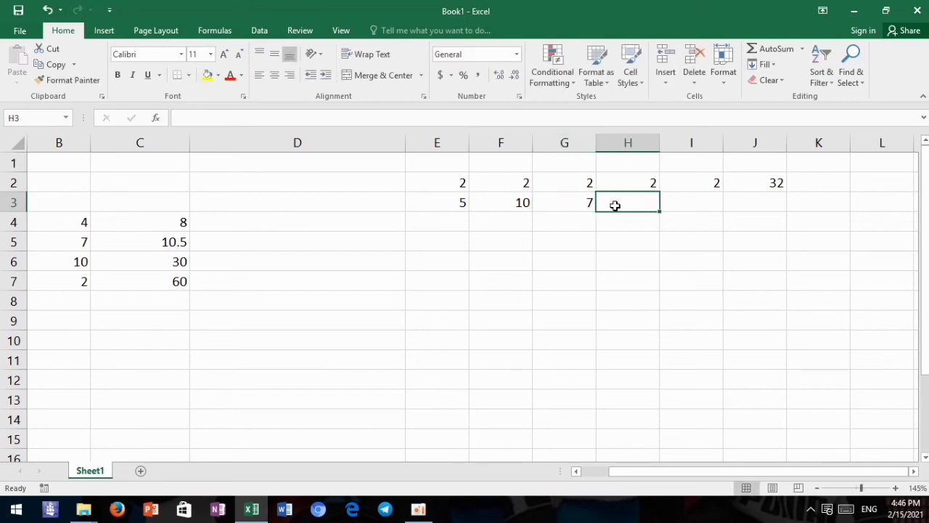
{"action": "type", "text": "6"}
{"action": "left_click", "coordinate": [671, 205]}
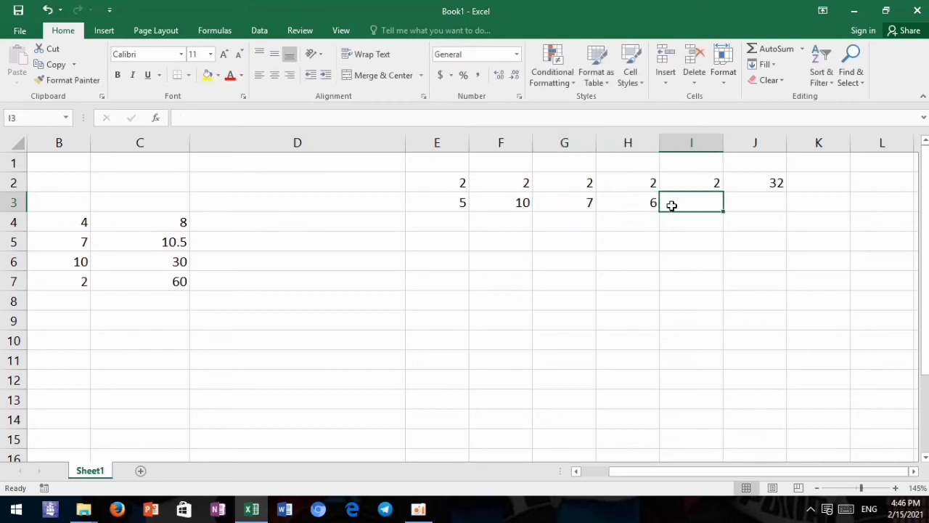
{"action": "type", "text": "2"}
{"action": "left_click", "coordinate": [740, 204]}
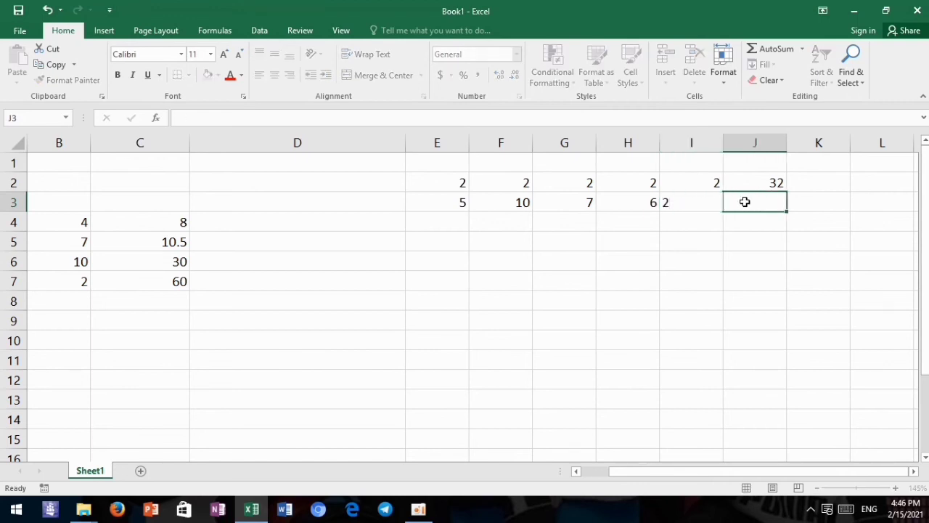
Copy J2's PRODUCT formula down to J9, so J3 shows 4200.
{"action": "left_click", "coordinate": [759, 185]}
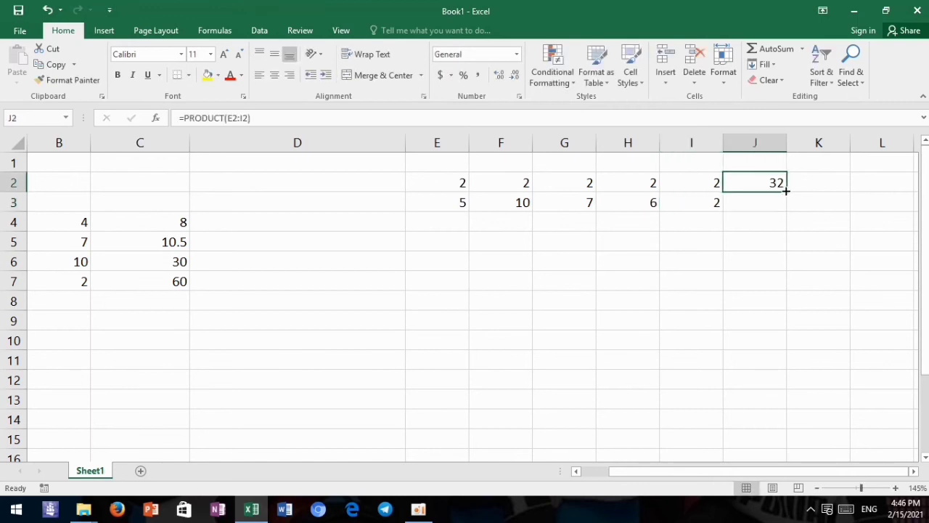
{"action": "left_click_drag", "start_coordinate": [786, 190], "coordinate": [780, 323]}
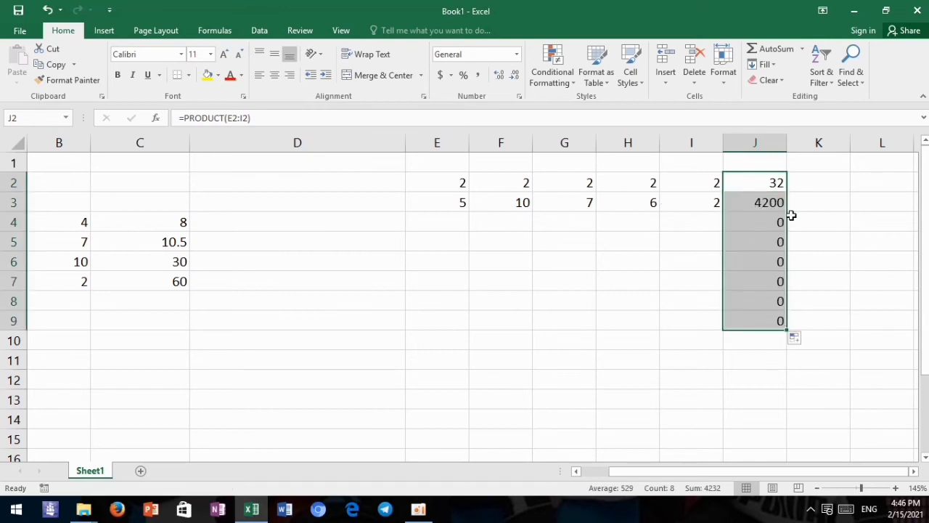
{"action": "left_click", "coordinate": [453, 226]}
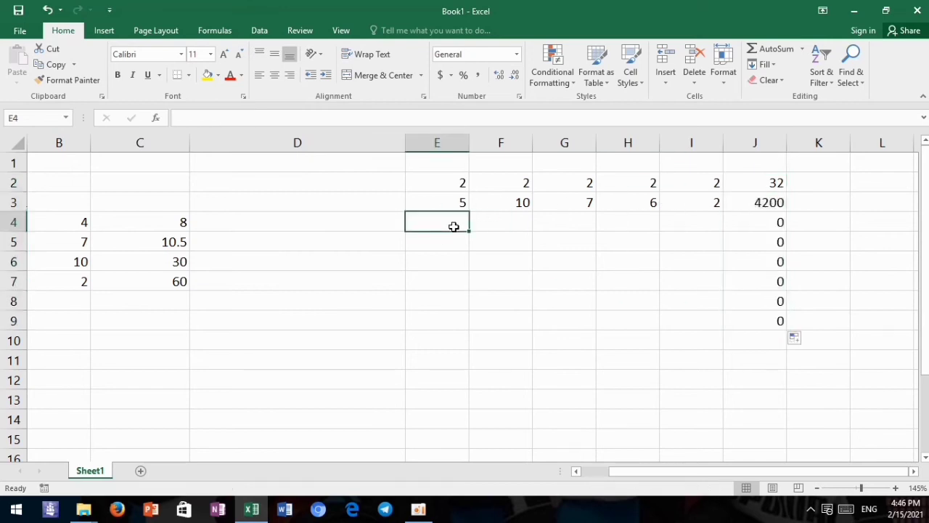
Type 1, 2, 3, 2, 3 into E4 through I4, giving 36 in J4.
{"action": "type", "text": "1"}
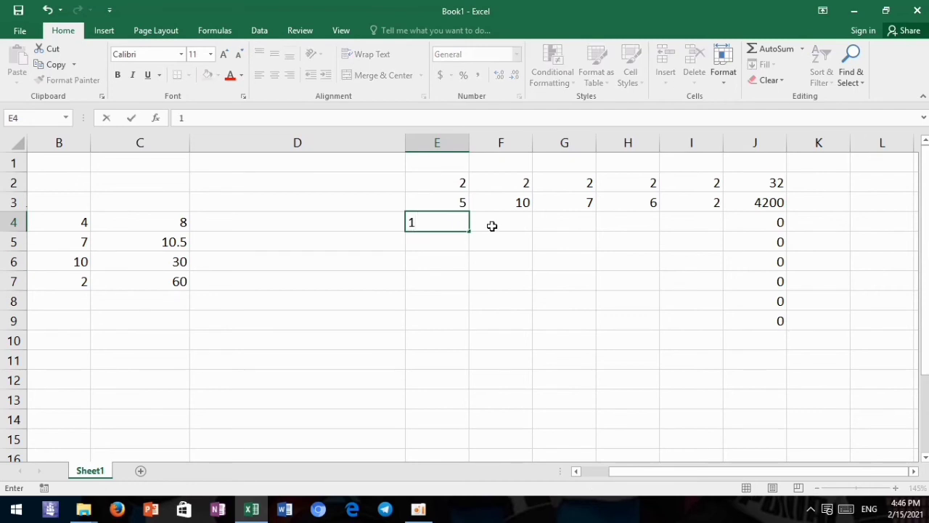
{"action": "left_click", "coordinate": [491, 225]}
{"action": "type", "text": "2"}
{"action": "left_click", "coordinate": [574, 219]}
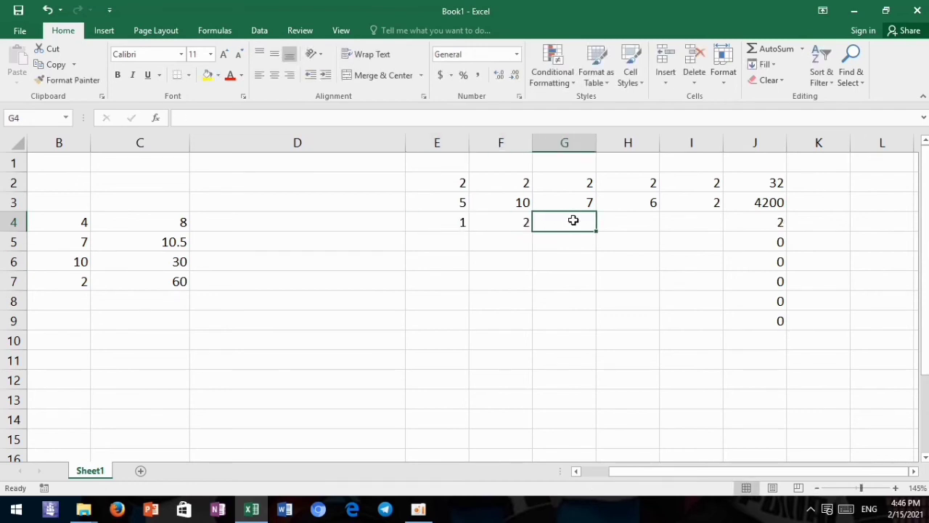
{"action": "type", "text": "3"}
{"action": "left_click", "coordinate": [615, 221]}
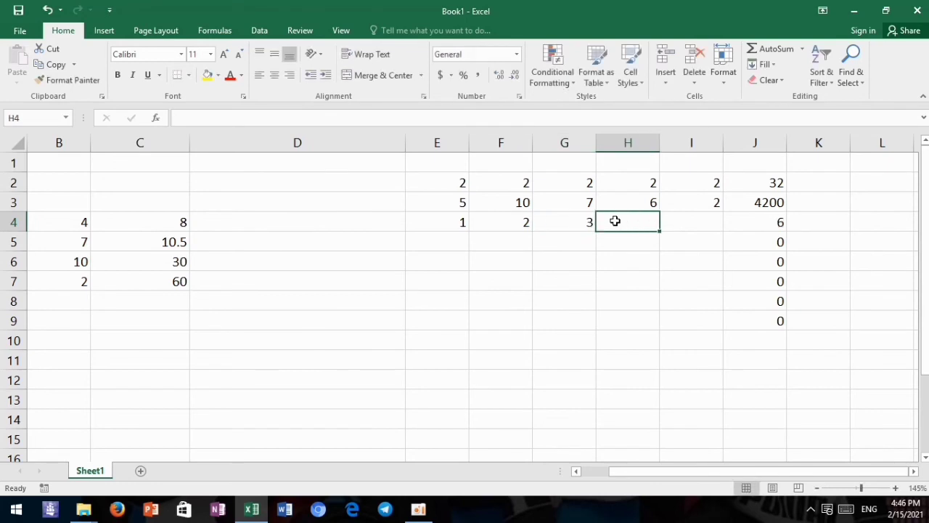
{"action": "type", "text": "2"}
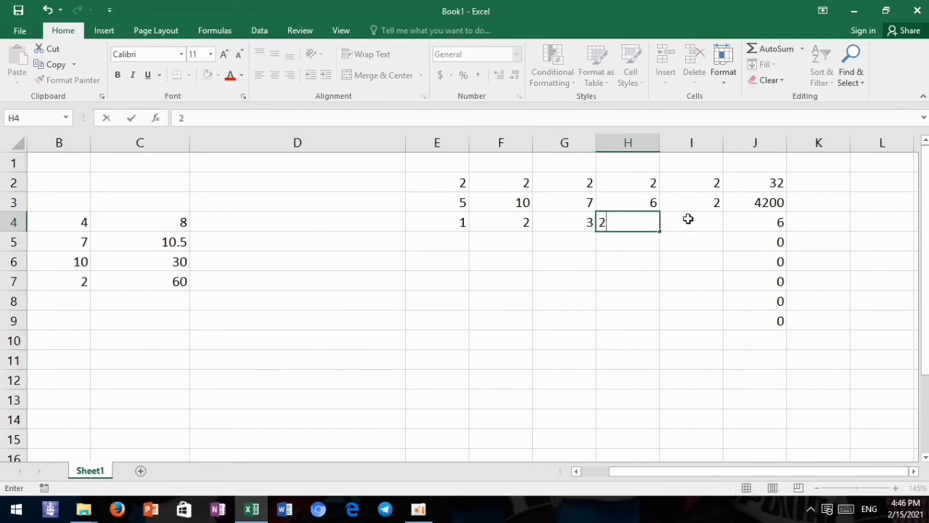
{"action": "left_click", "coordinate": [686, 224]}
{"action": "type", "text": "3"}
{"action": "left_click", "coordinate": [711, 255]}
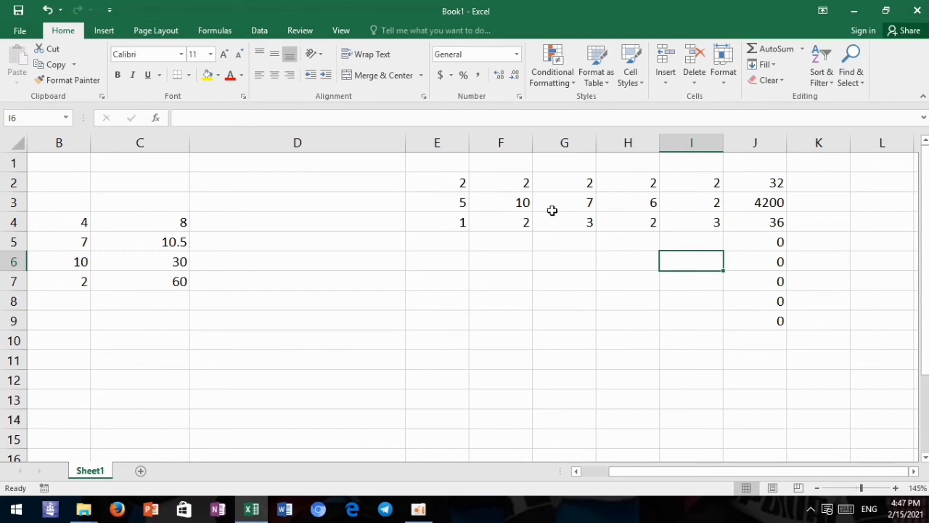
{"action": "left_click", "coordinate": [277, 225]}
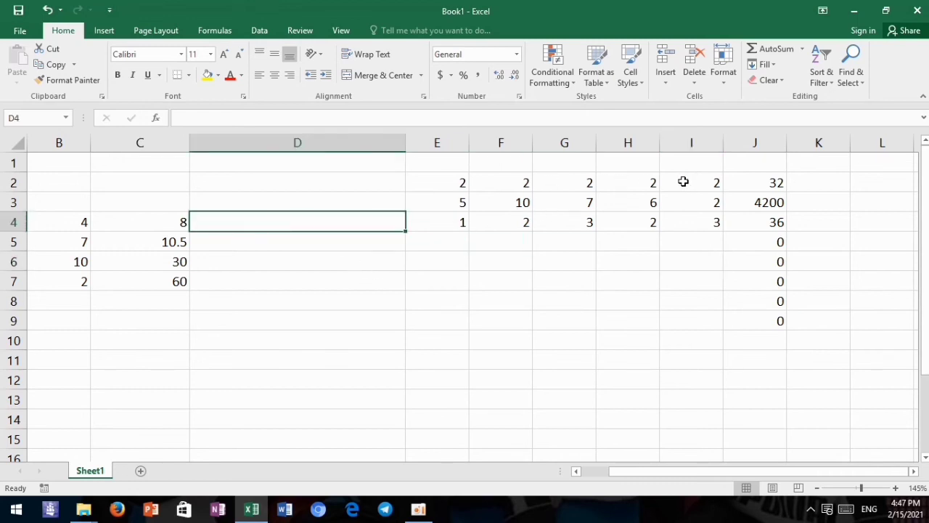
{"action": "scroll", "coordinate": [649, 202], "scroll_direction": "down", "scroll_amount": 2}
{"action": "scroll", "coordinate": [646, 201], "scroll_direction": "up", "scroll_amount": 2}
{"action": "left_click", "coordinate": [50, 224]}
{"action": "key", "text": "ctrl+shift+Down"}
{"action": "left_click", "coordinate": [423, 199]}
{"action": "left_click", "coordinate": [555, 196]}
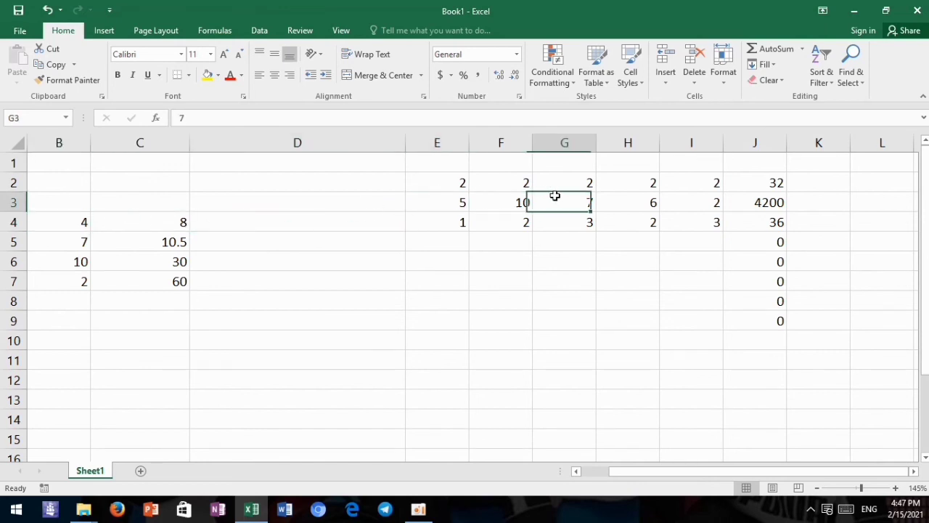
{"action": "left_click", "coordinate": [666, 201]}
{"action": "left_click", "coordinate": [608, 210]}
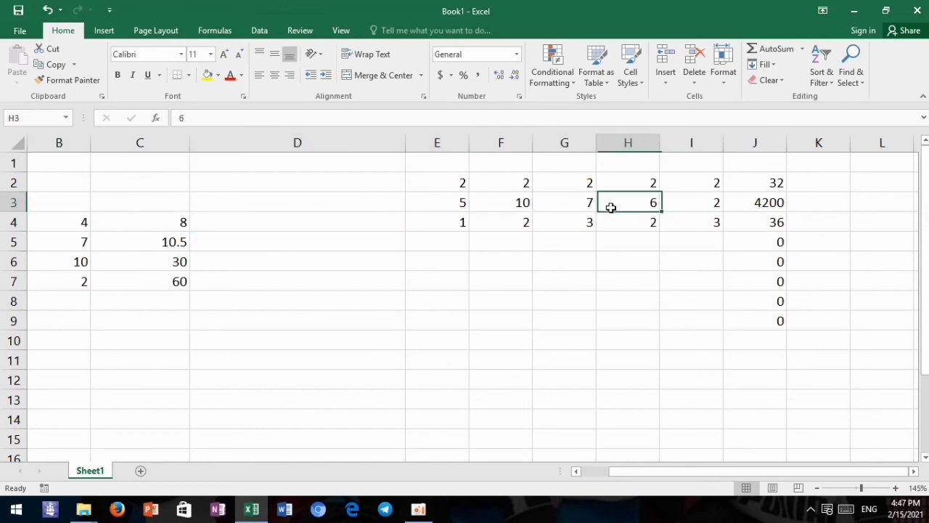
{"action": "left_click", "coordinate": [460, 204]}
{"action": "left_click", "coordinate": [499, 204]}
{"action": "left_click", "coordinate": [568, 202]}
{"action": "left_click", "coordinate": [650, 202]}
{"action": "left_click", "coordinate": [725, 203]}
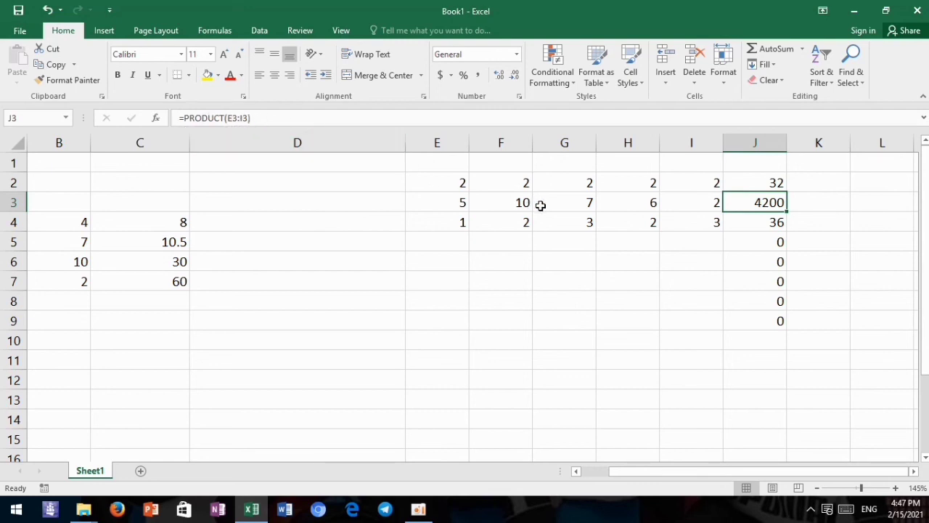
{"action": "left_click", "coordinate": [443, 239]}
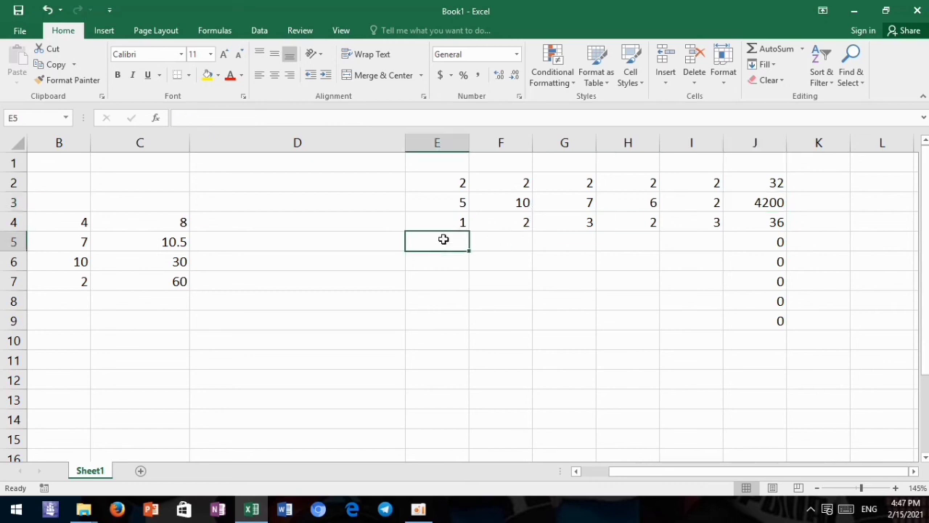
{"action": "left_click", "coordinate": [763, 179]}
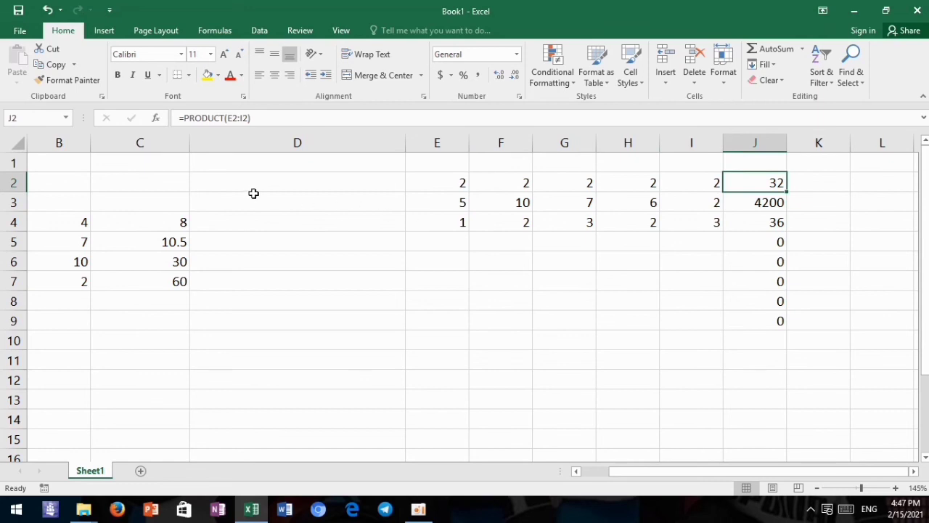